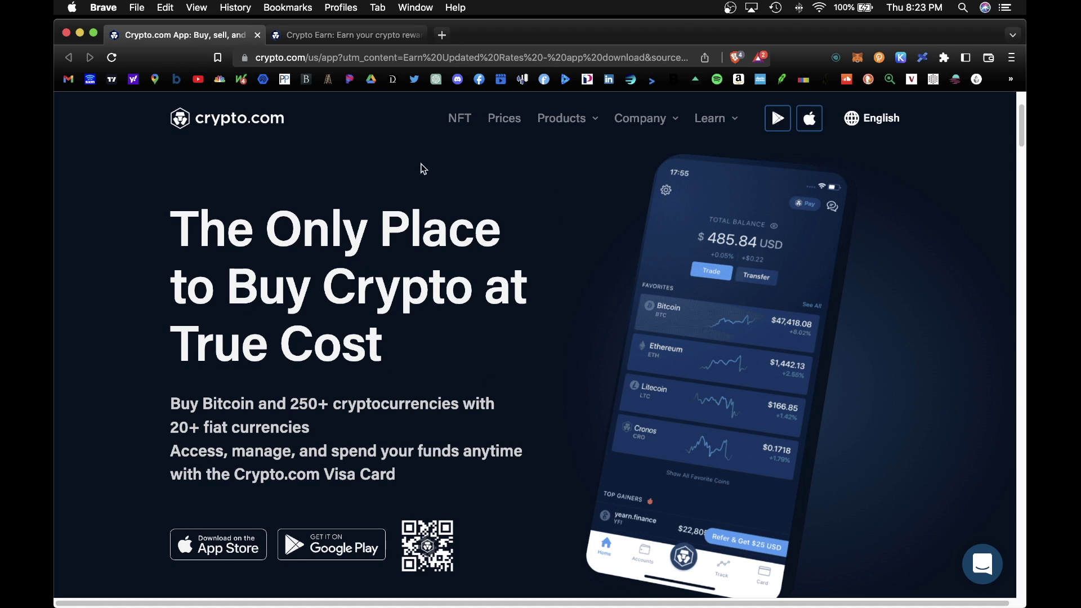
# Open the Crypto Earn page and highlight the weekly rewards estimate in the USDC calculator.
pyautogui.click(352, 35)
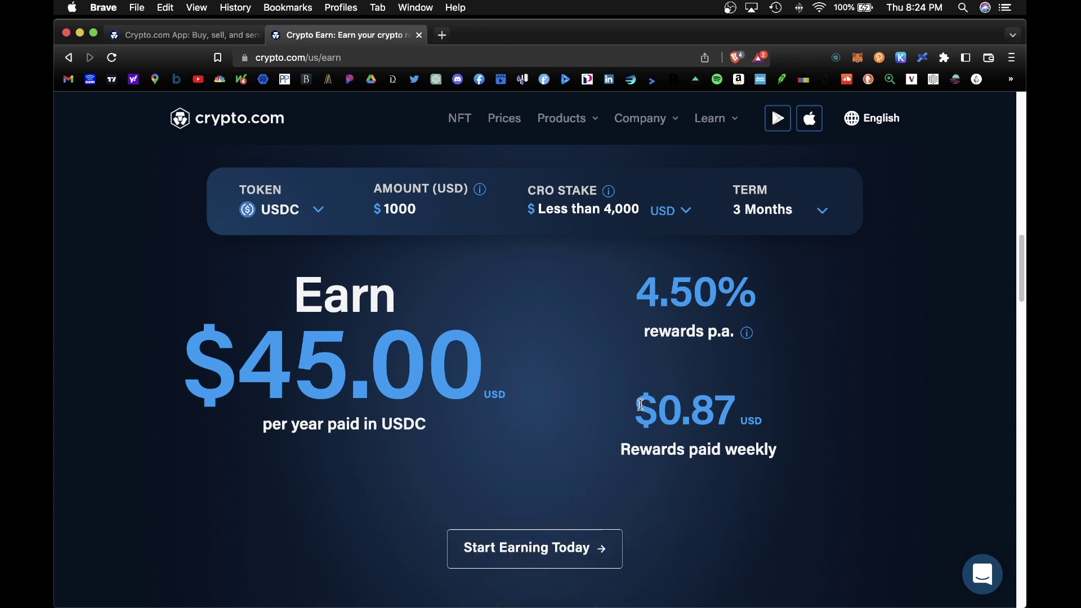
pyautogui.moveTo(636, 402); pyautogui.dragTo(778, 466)
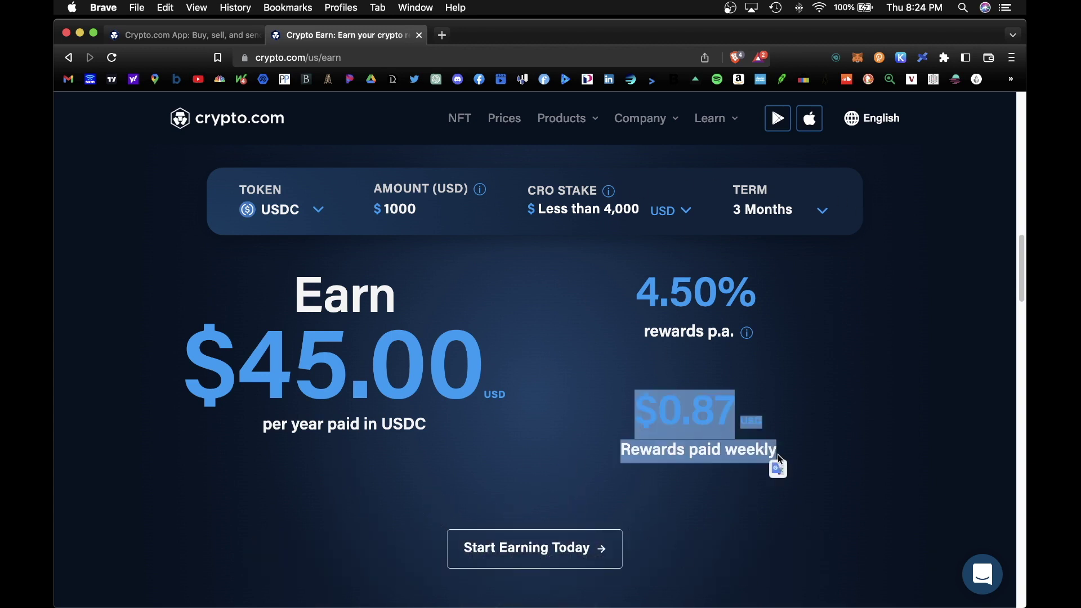
pyautogui.click(780, 467)
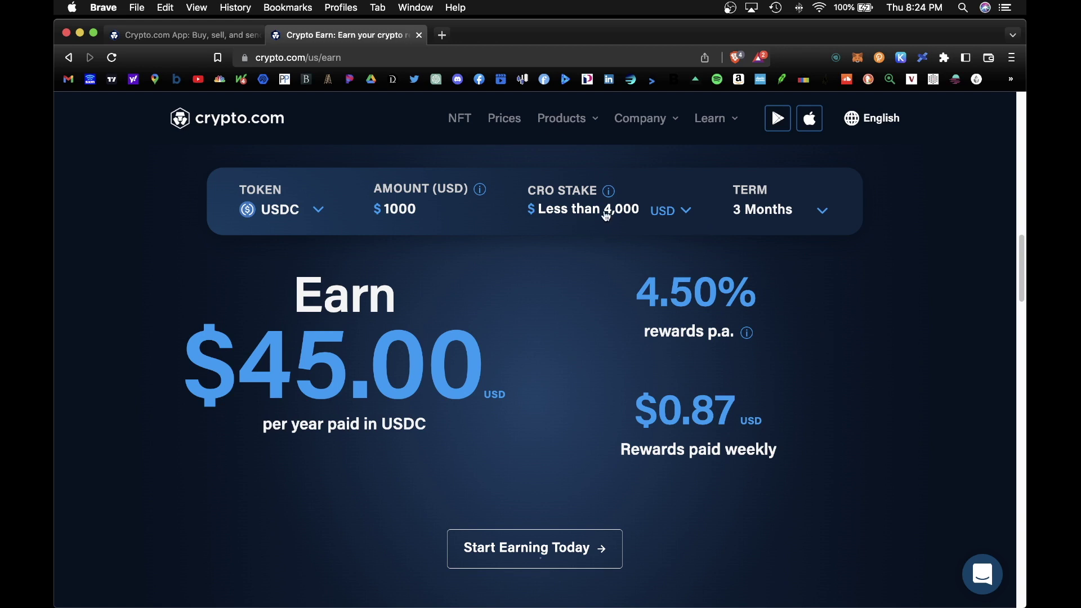
# Set the calculator's CRO stake to 4,000 to 40,000 and check the estimated yearly earnings.
pyautogui.click(676, 210)
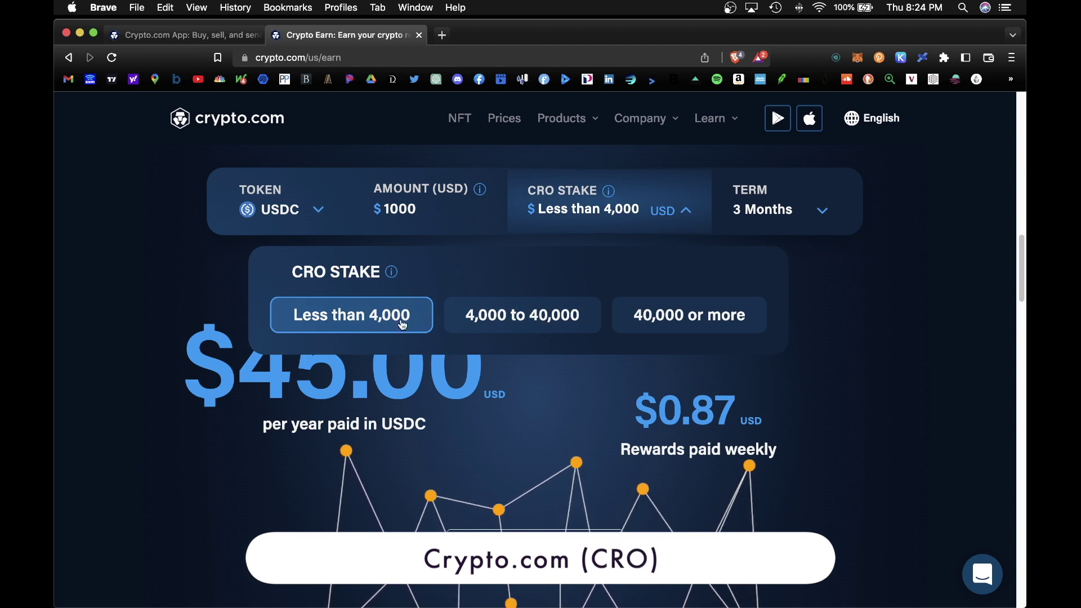
pyautogui.click(545, 315)
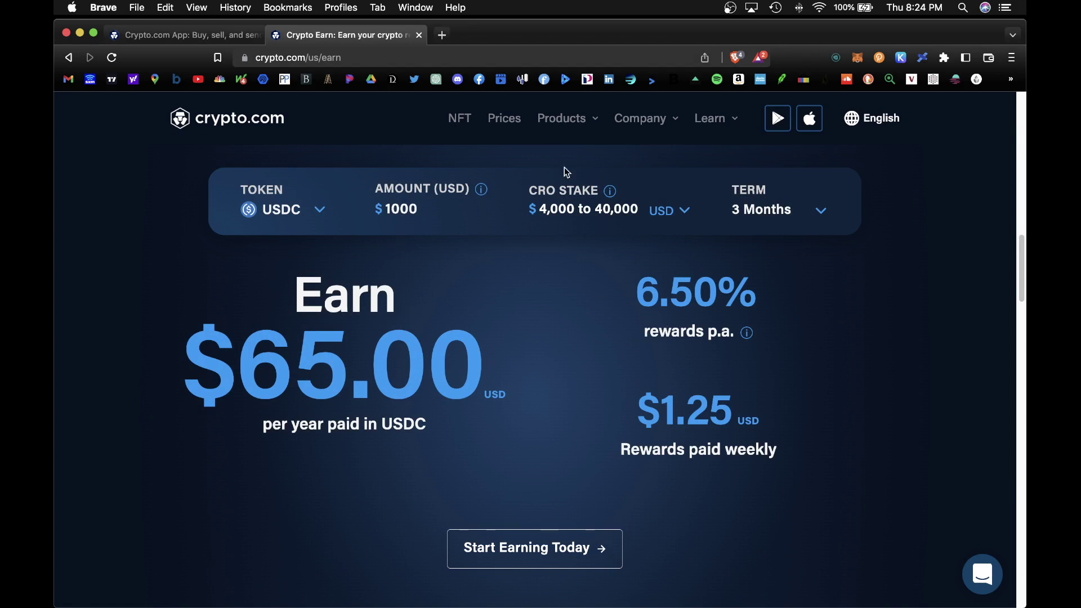
pyautogui.moveTo(299, 312); pyautogui.dragTo(441, 415)
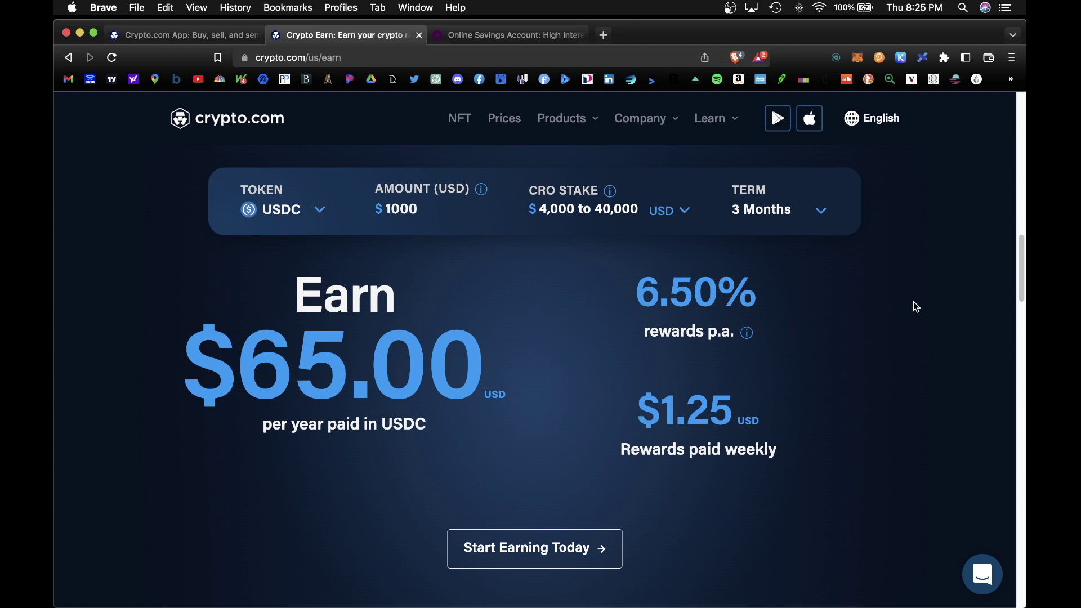
# Compare fees and annual percentage yields of Ally's online savings account with the other banks on the Ally page.
pyautogui.click(523, 43)
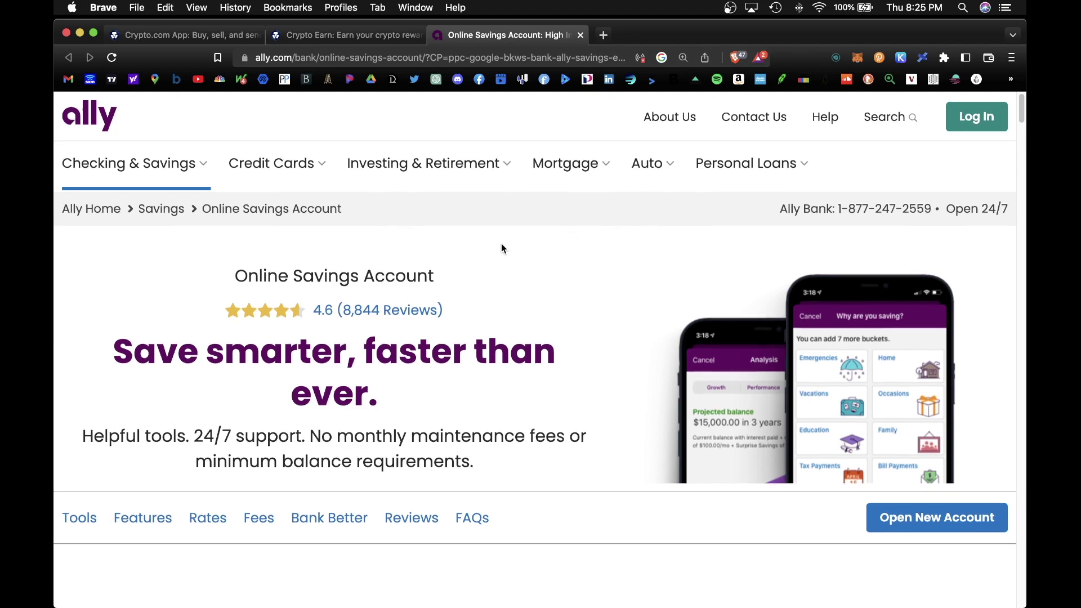
pyautogui.scroll(-20, 409, 253)
pyautogui.scroll(-15, 247, 263)
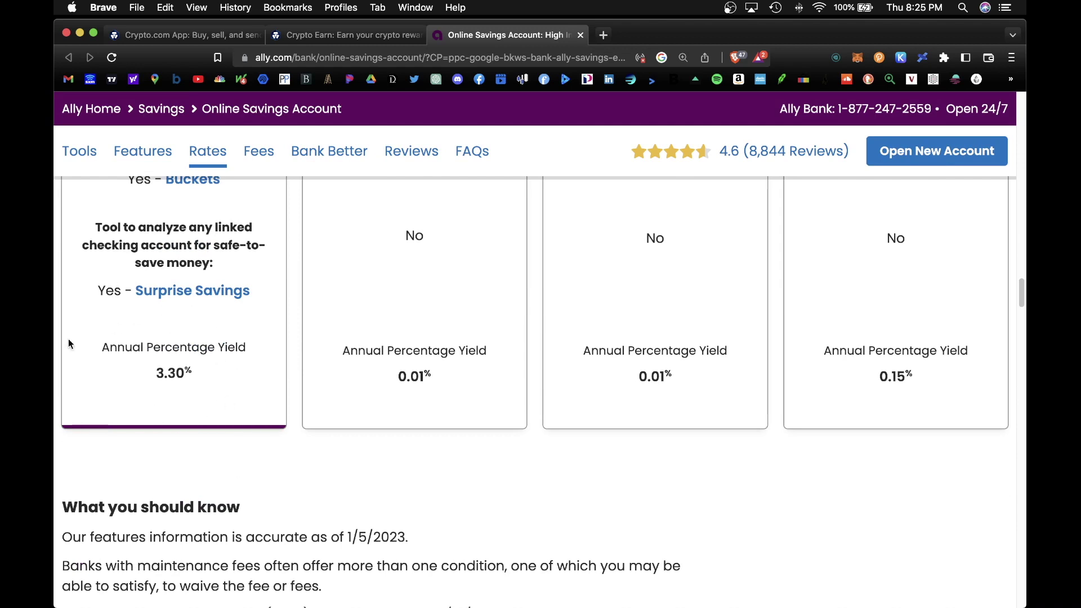
pyautogui.scroll(7, 350, 360)
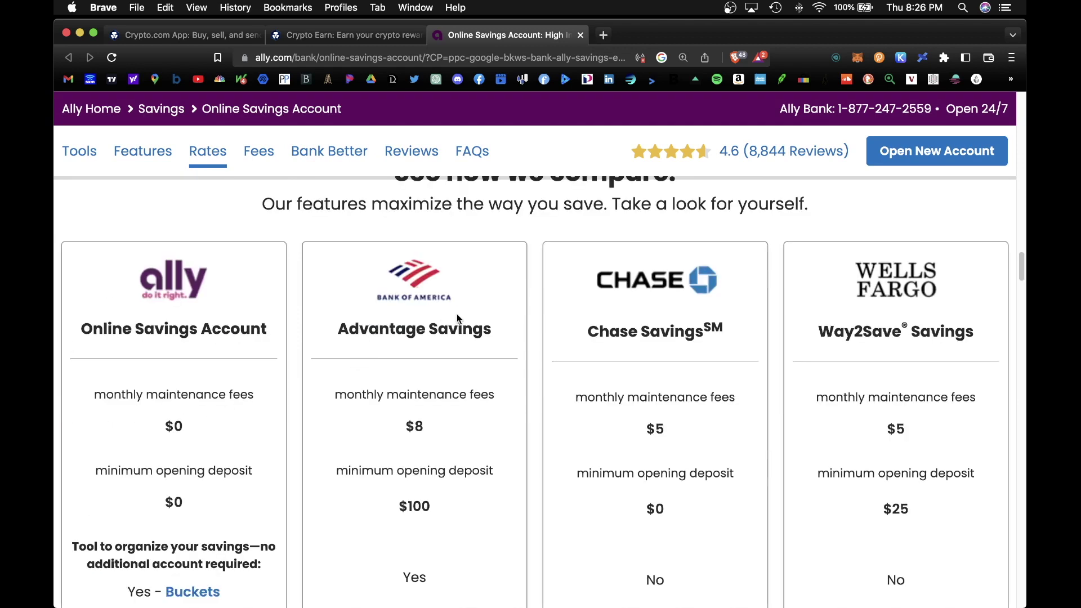
pyautogui.scroll(-7, 329, 468)
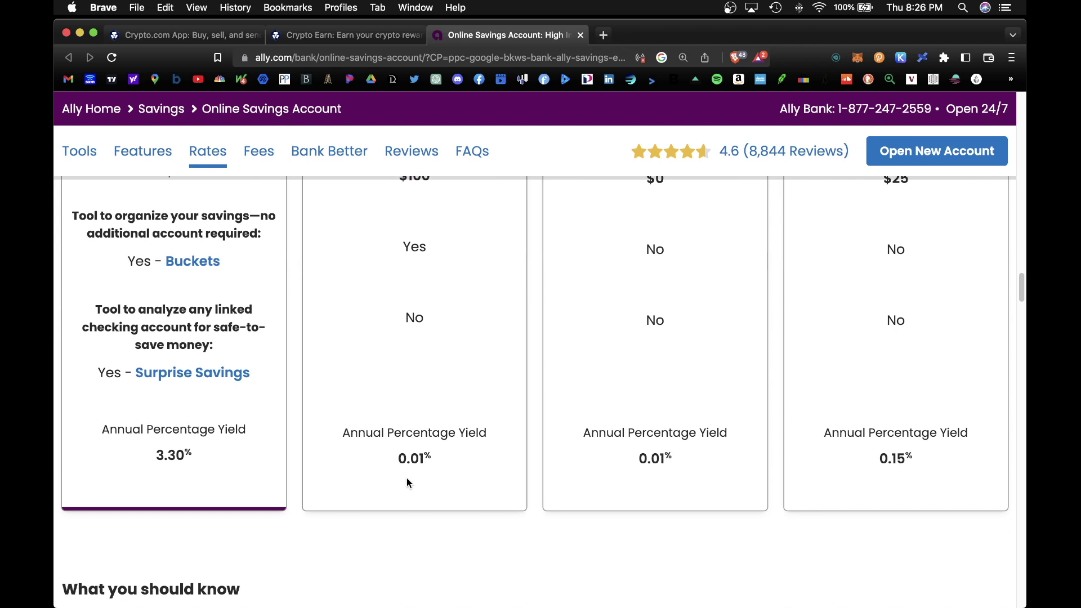
# Return to the Crypto Earn calculator and look through the tokens available for earning.
pyautogui.click(317, 36)
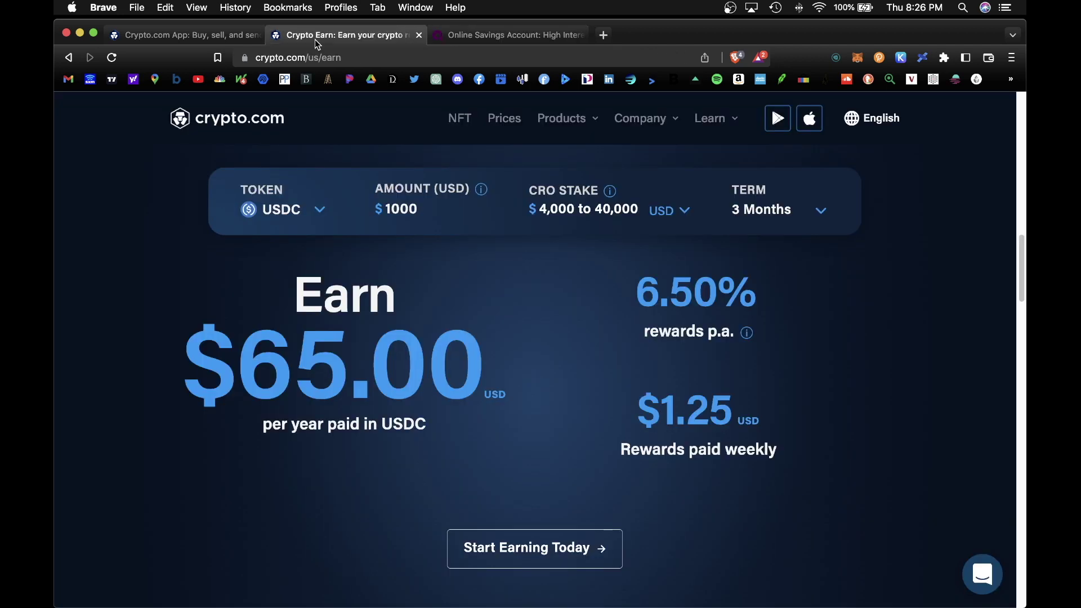
pyautogui.click(332, 210)
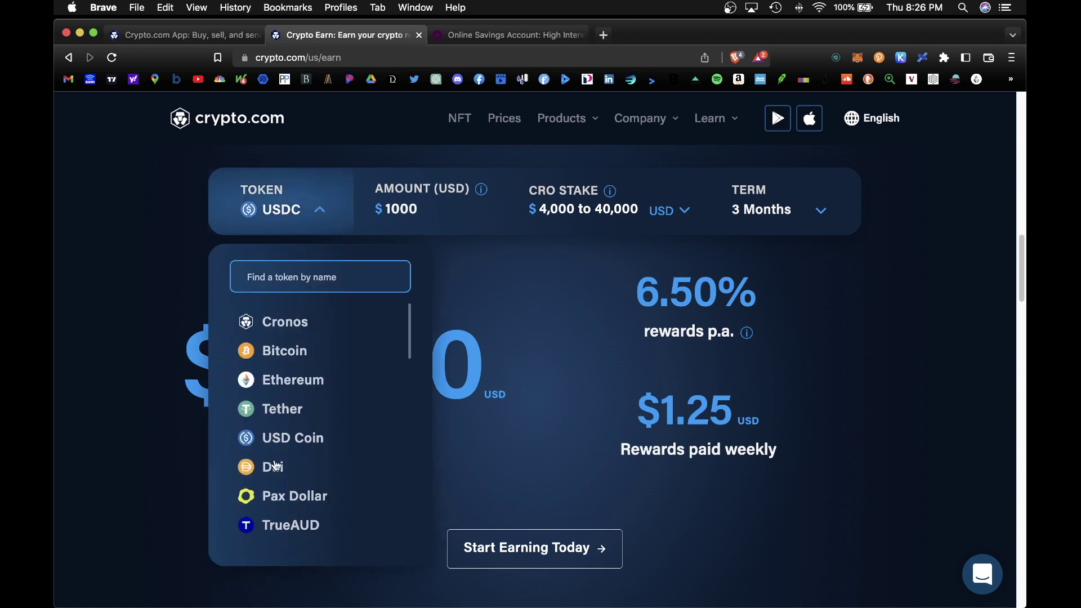
pyautogui.scroll(-5, 291, 466)
pyautogui.scroll(5, 291, 467)
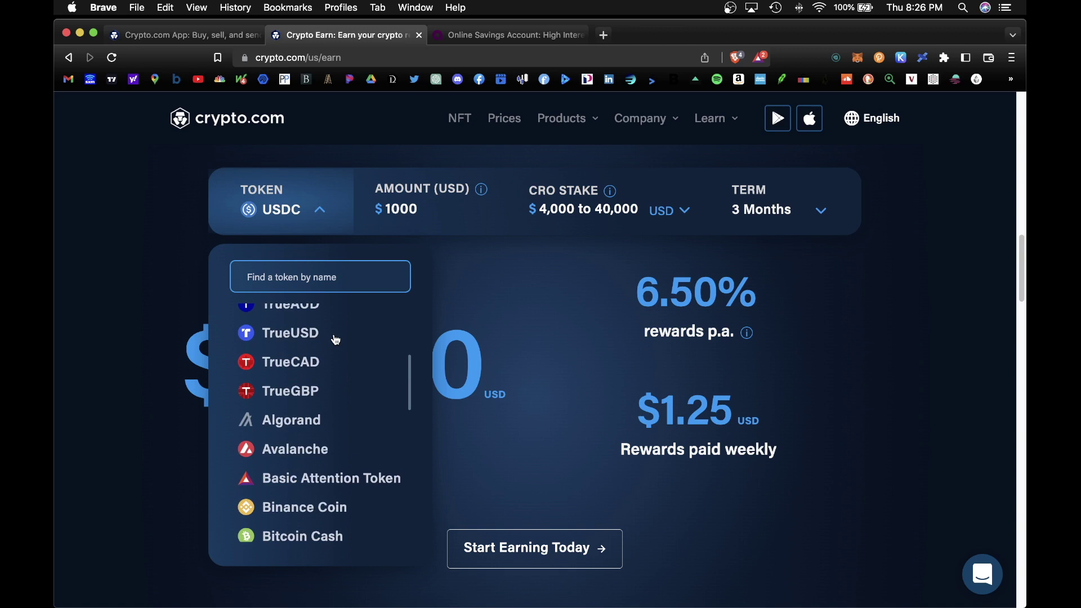
pyautogui.click(936, 307)
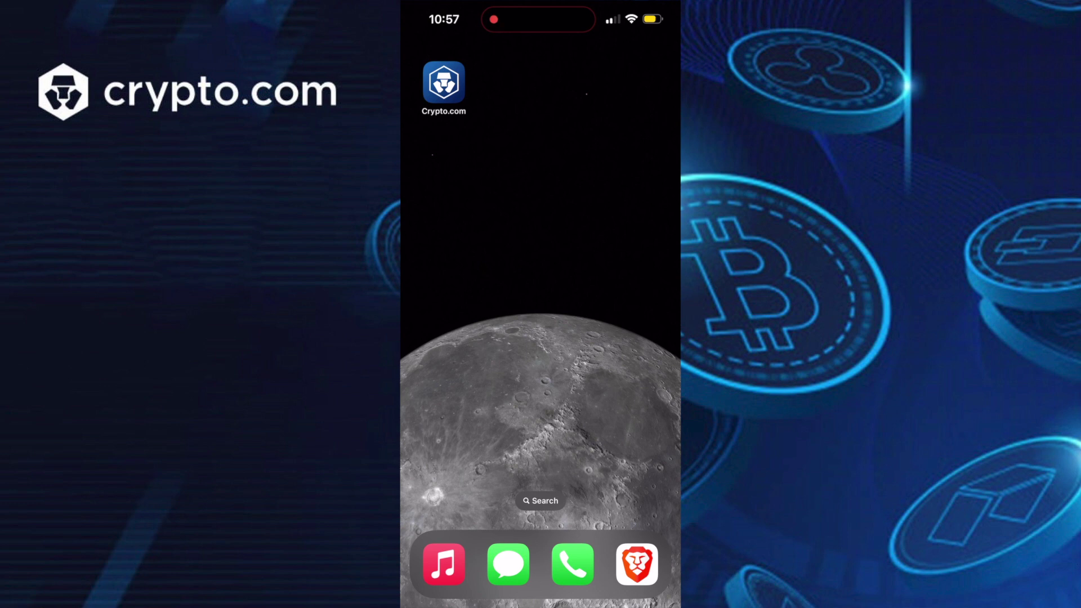
# Switch to the Crypto.com mobile app and open its Earn section.
pyautogui.click(444, 82)
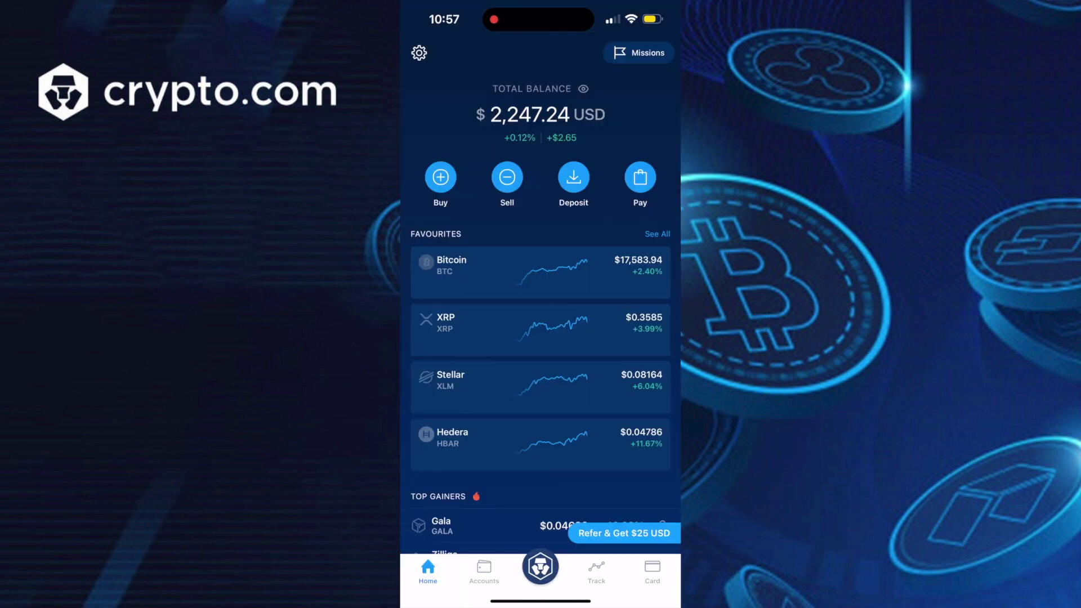
pyautogui.click(541, 566)
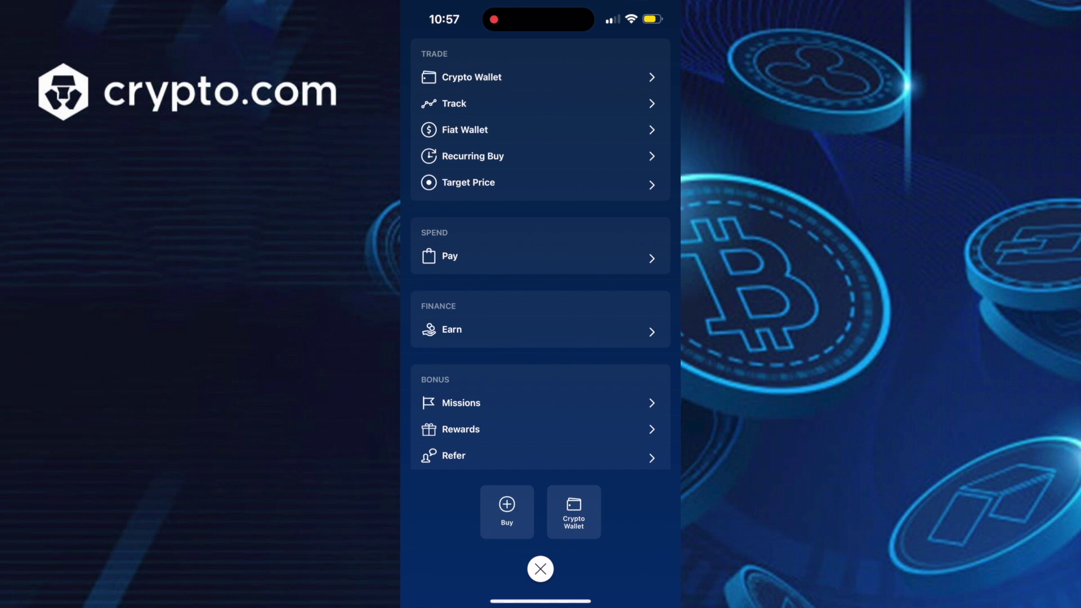
pyautogui.click(452, 330)
pyautogui.click(541, 304)
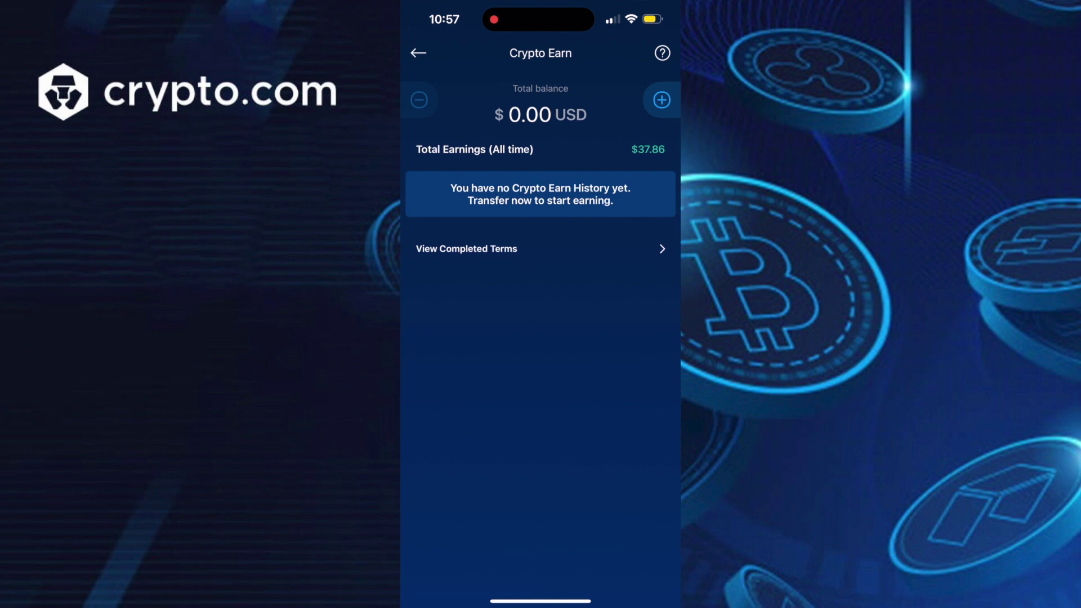
# Start a new Crypto Earn allocation with USD Coin and the 3 Month Term.
pyautogui.click(662, 100)
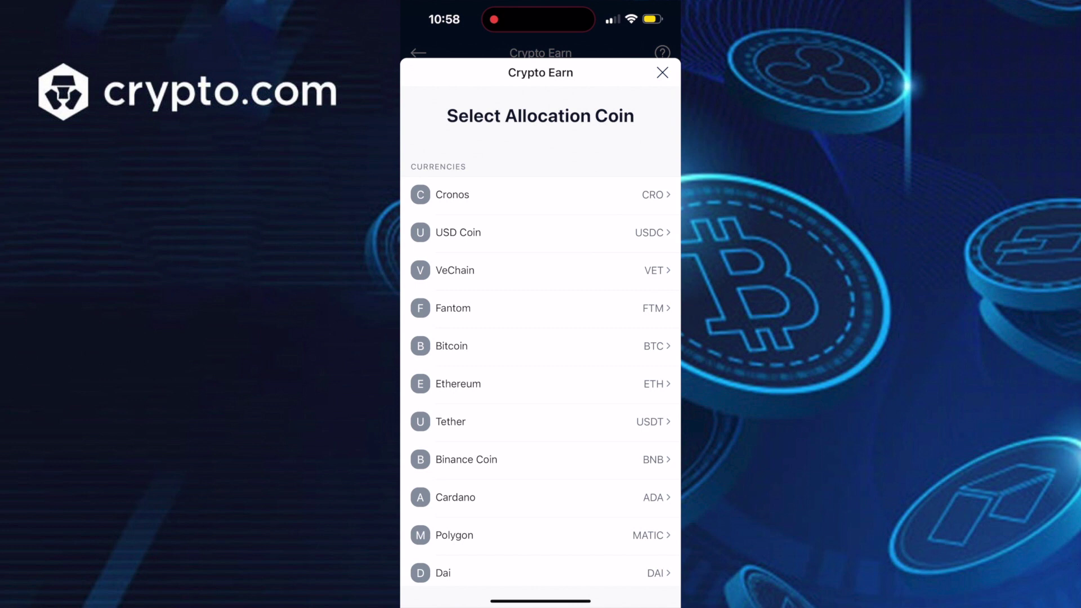
pyautogui.click(541, 345)
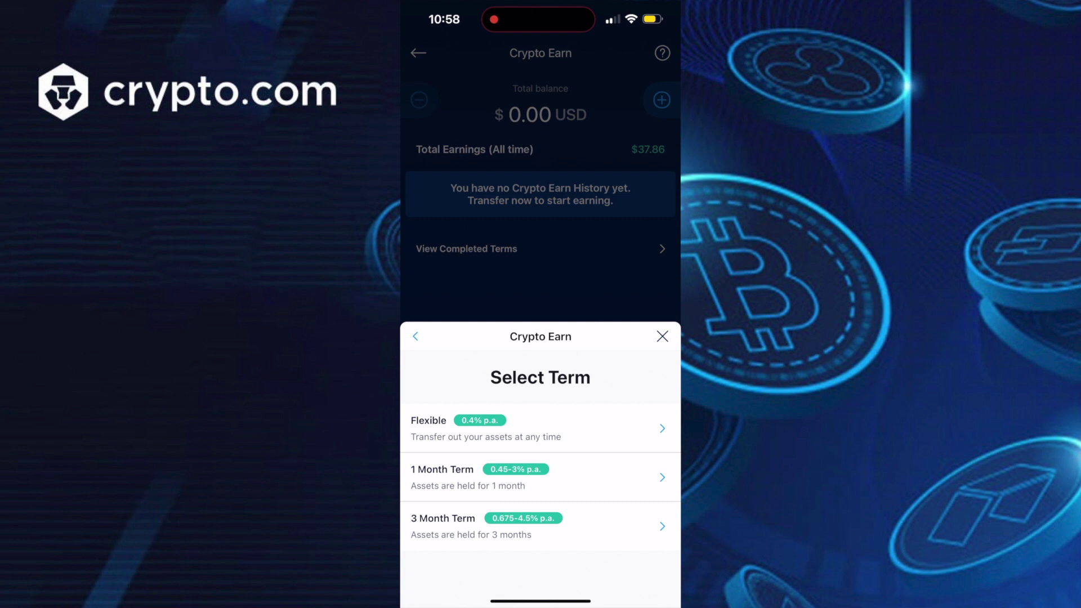
pyautogui.click(541, 526)
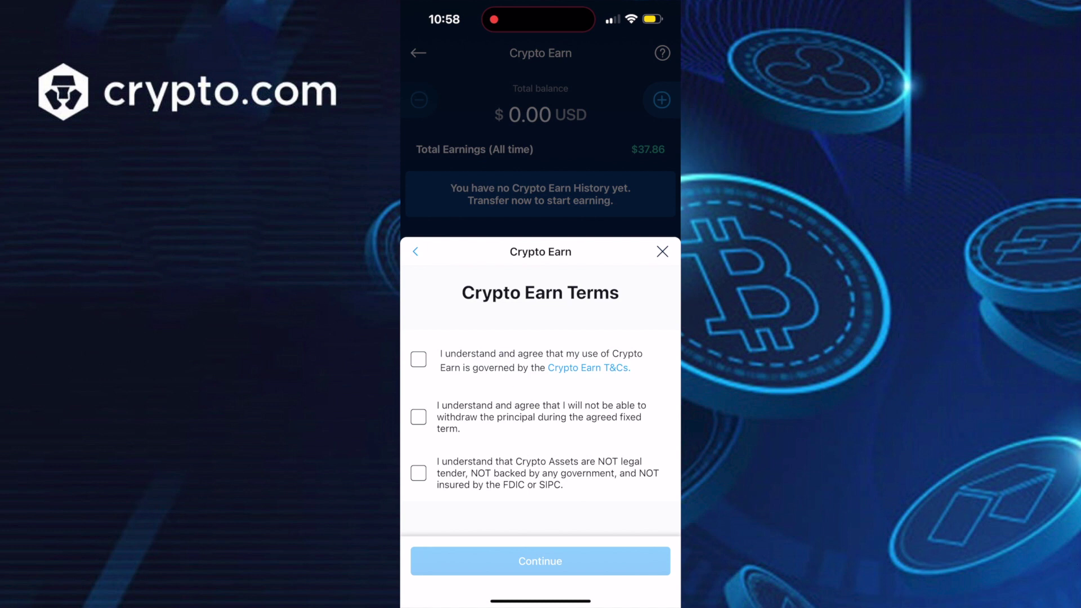
# Accept all three Crypto Earn Terms statements and continue to the allocation amount.
pyautogui.click(419, 359)
pyautogui.click(418, 417)
pyautogui.click(418, 473)
pyautogui.click(540, 561)
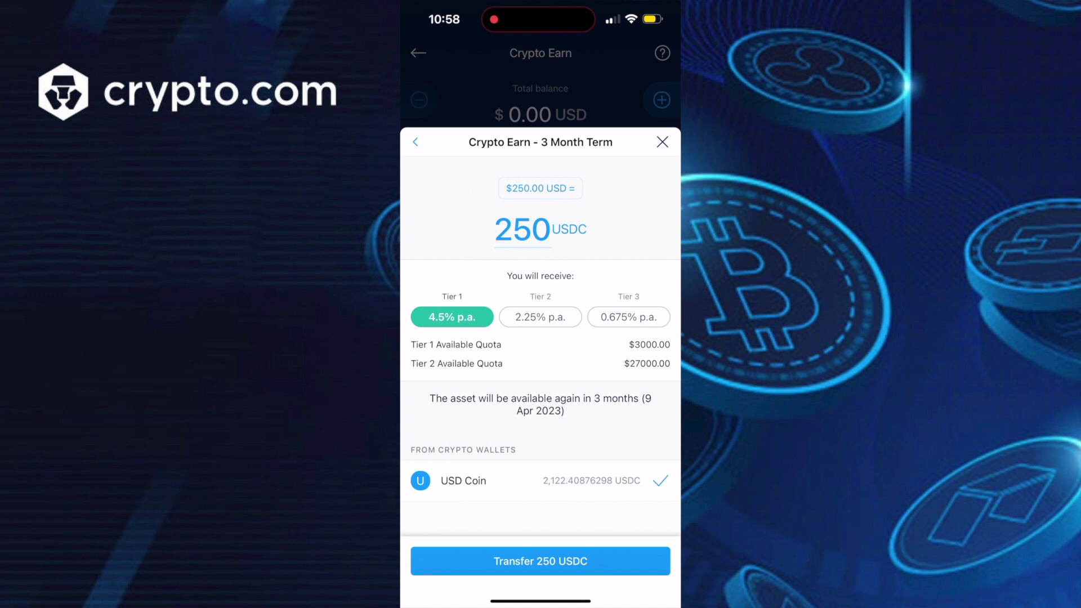
# Transfer the maximum available amount, 2,122.4 USDC, into the 3 Month Term and open the new term's entry.
pyautogui.click(523, 230)
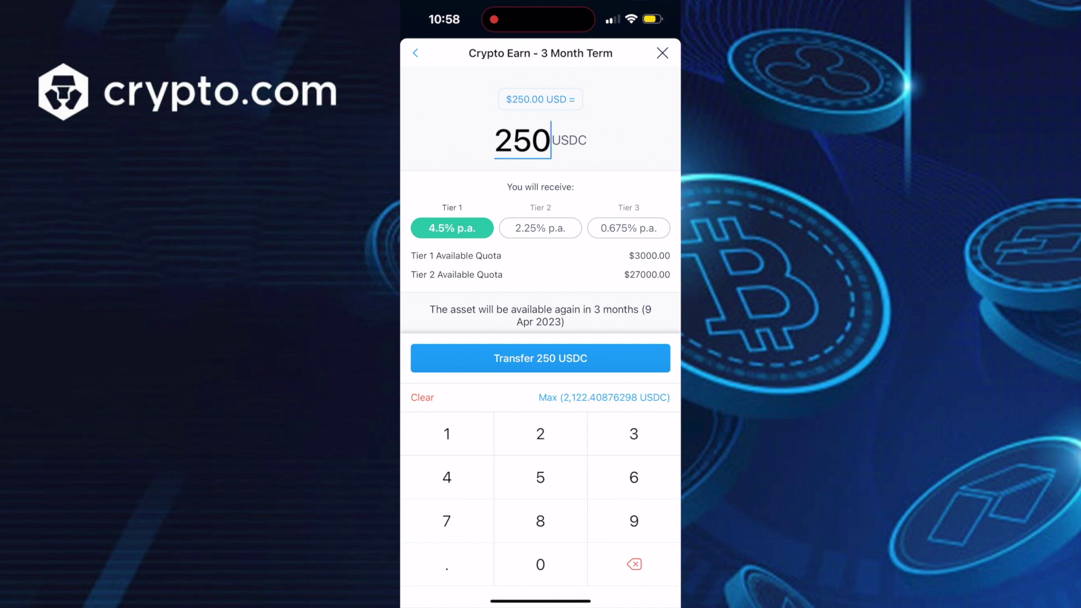
pyautogui.click(604, 398)
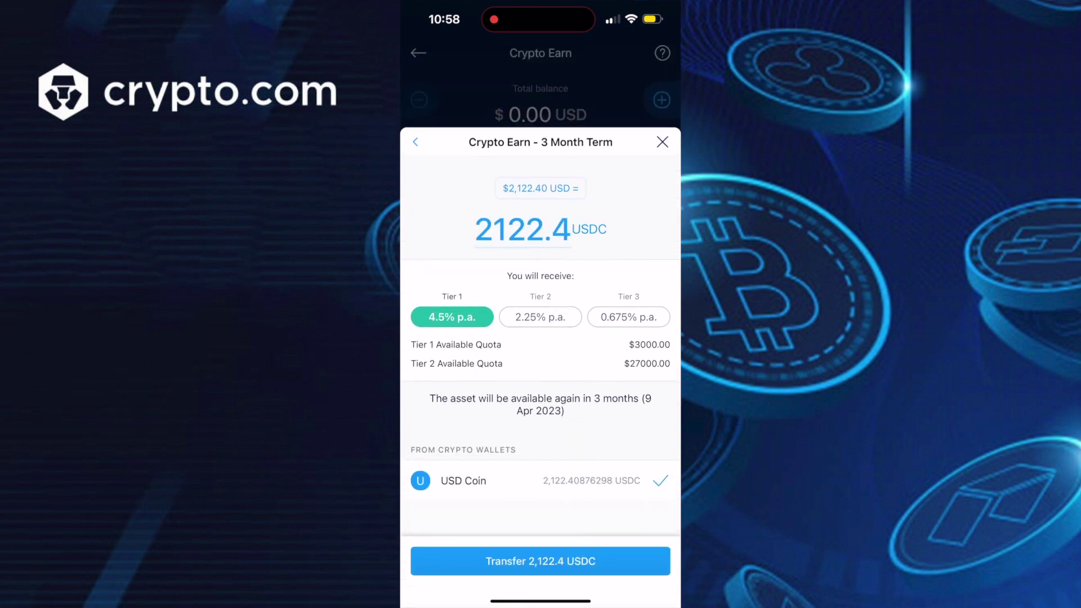
pyautogui.click(540, 561)
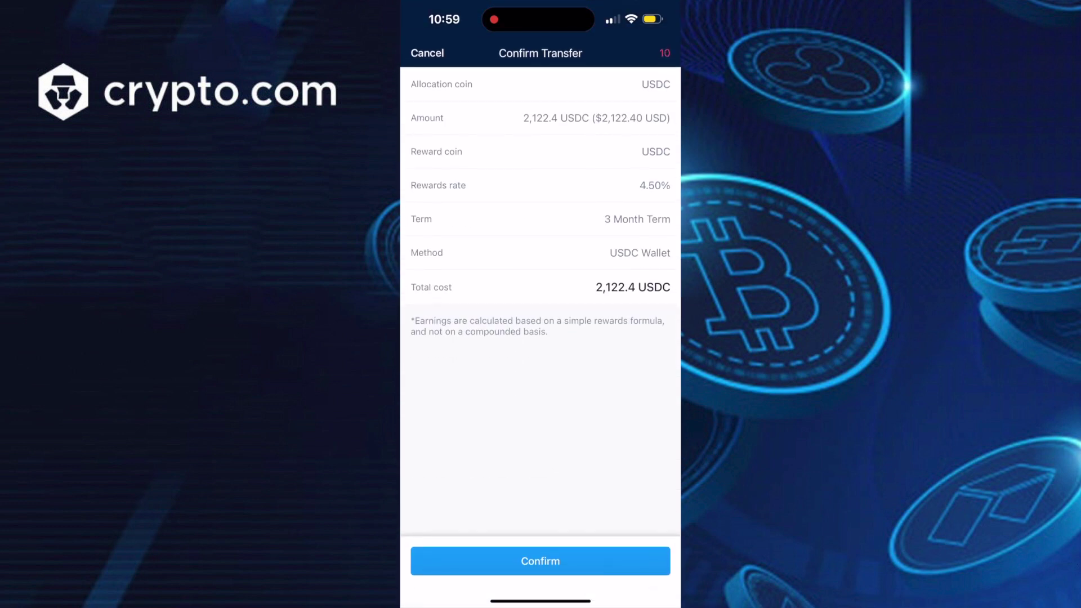
pyautogui.click(541, 561)
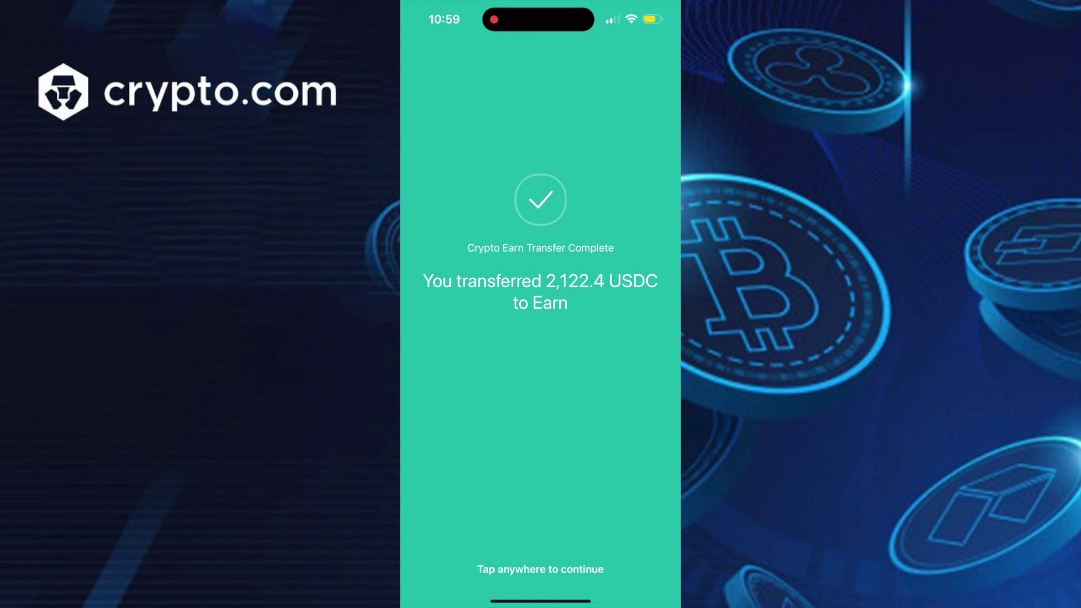
pyautogui.click(540, 570)
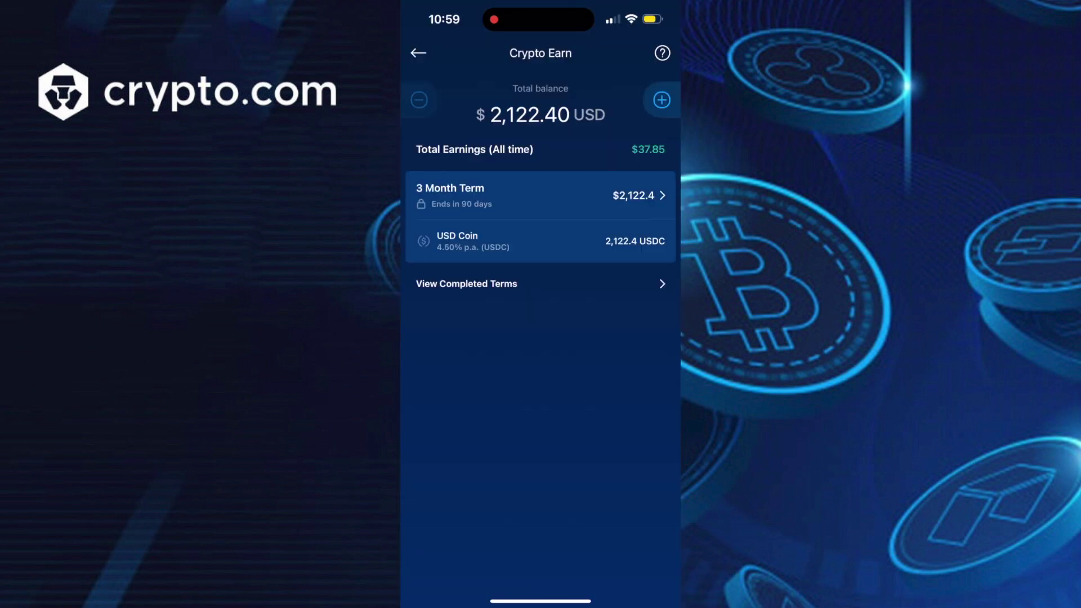
pyautogui.click(541, 196)
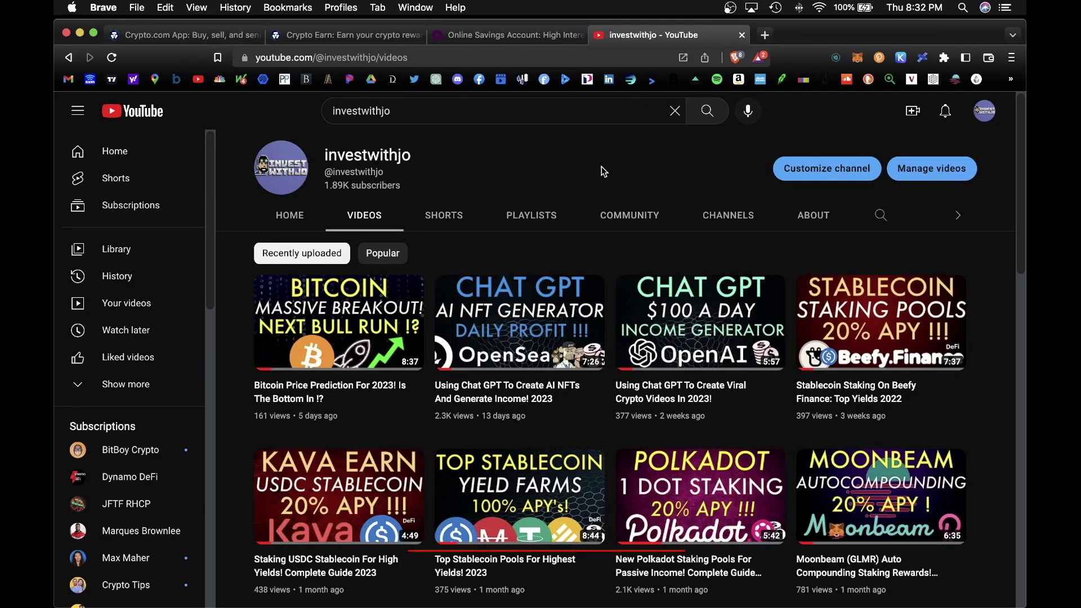
# Switch to YouTube and browse the uploaded videos on the investwithjo channel.
pyautogui.scroll(-5, 603, 168)
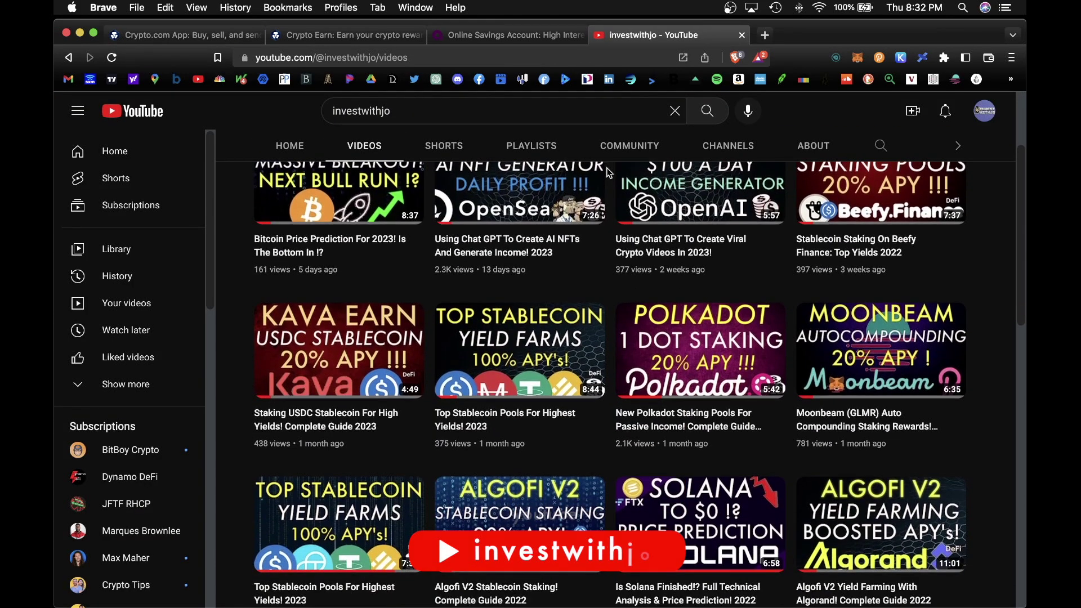
pyautogui.scroll(-10, 609, 172)
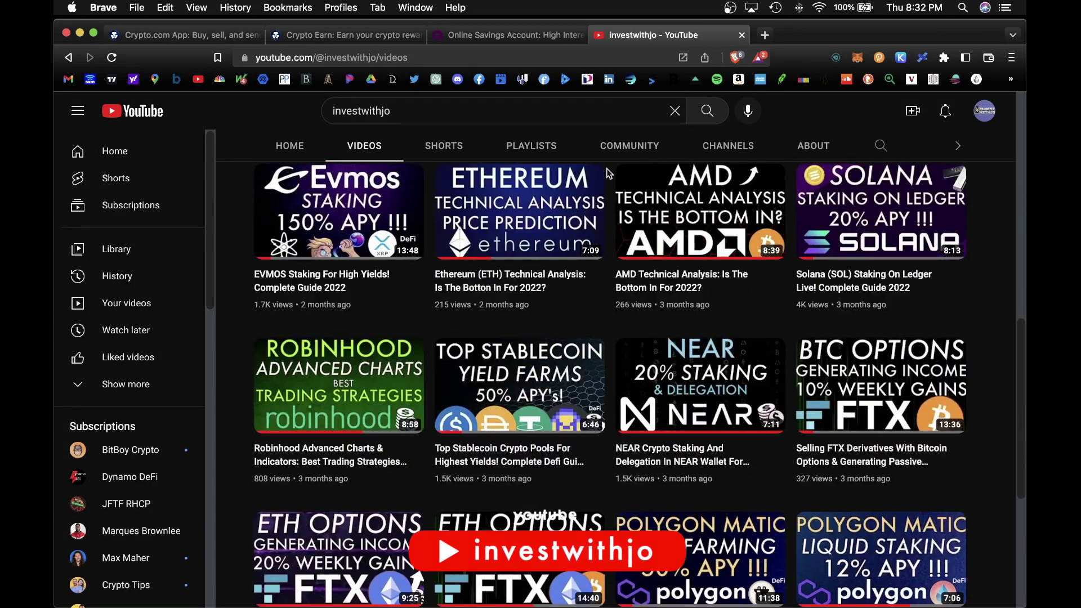
pyautogui.scroll(-4, 608, 174)
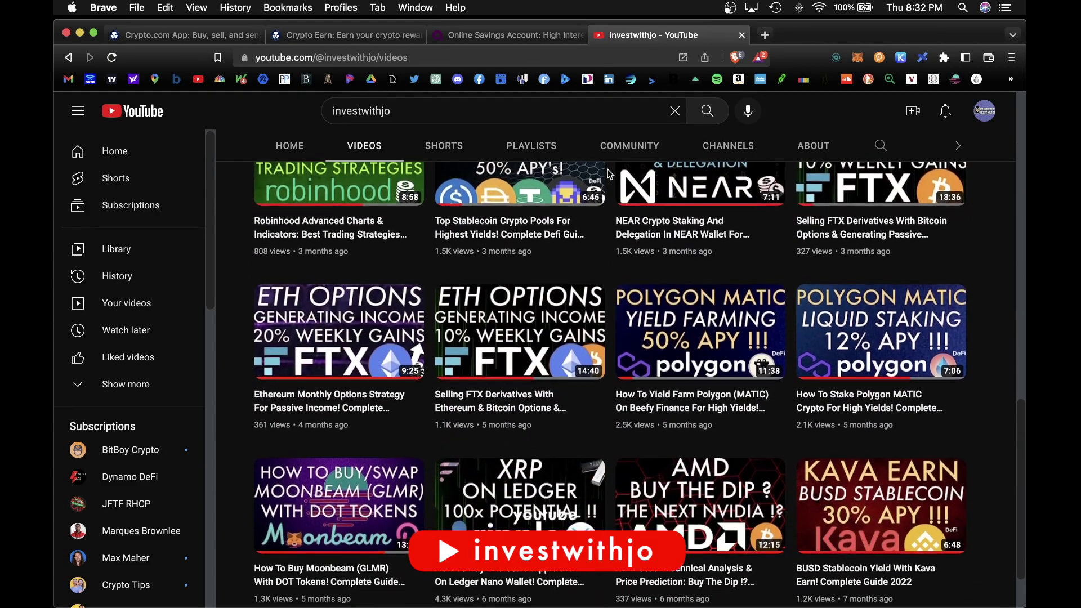
pyautogui.scroll(-11, 609, 179)
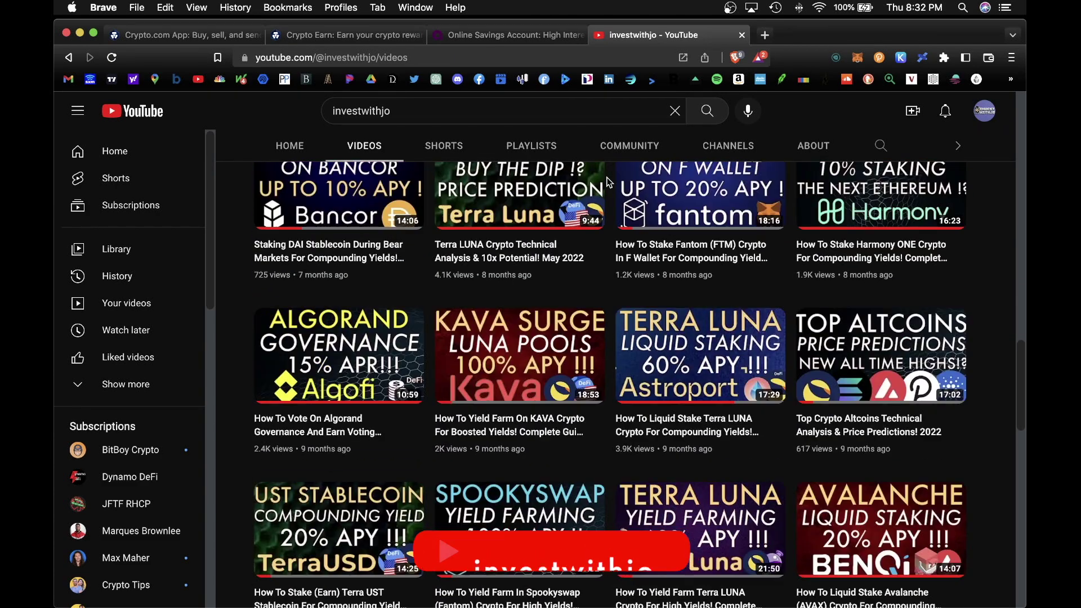
pyautogui.scroll(-10, 608, 182)
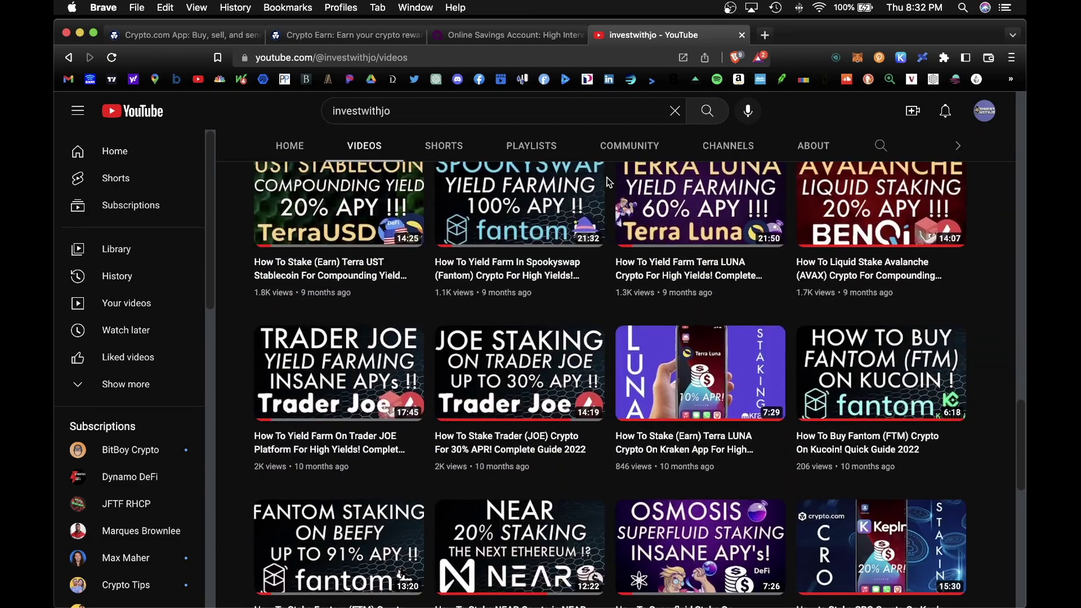